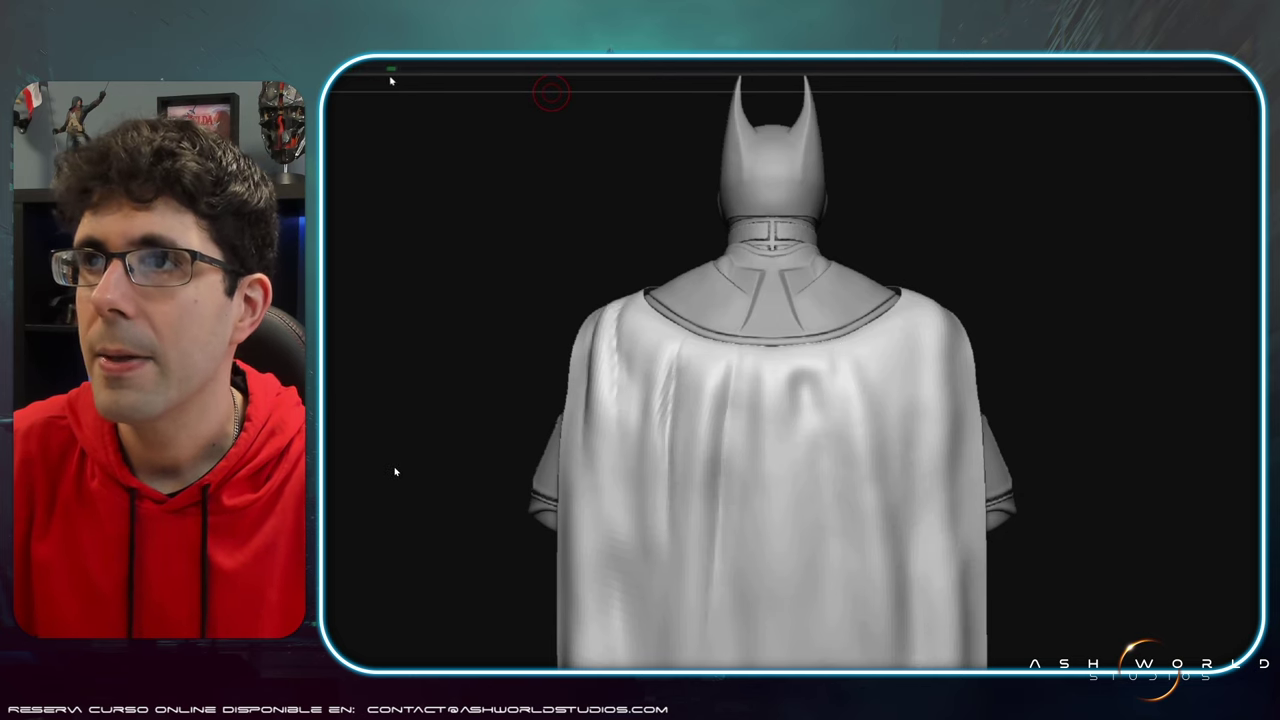
Scrub the light animation forward until a diagonal shadow falls across the cape's folds.
{"action": "left_click_drag", "start_coordinate": [399, 81], "coordinate": [443, 81]}
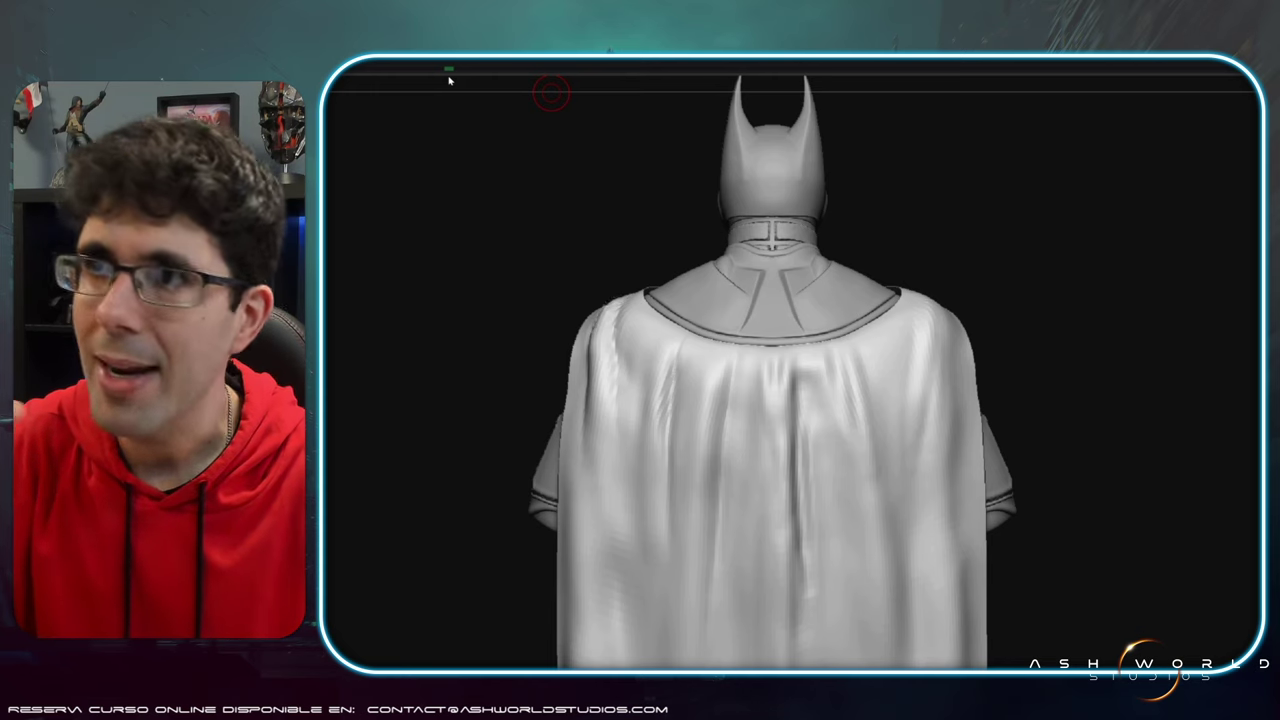
{"action": "left_click_drag", "start_coordinate": [449, 80], "coordinate": [573, 81]}
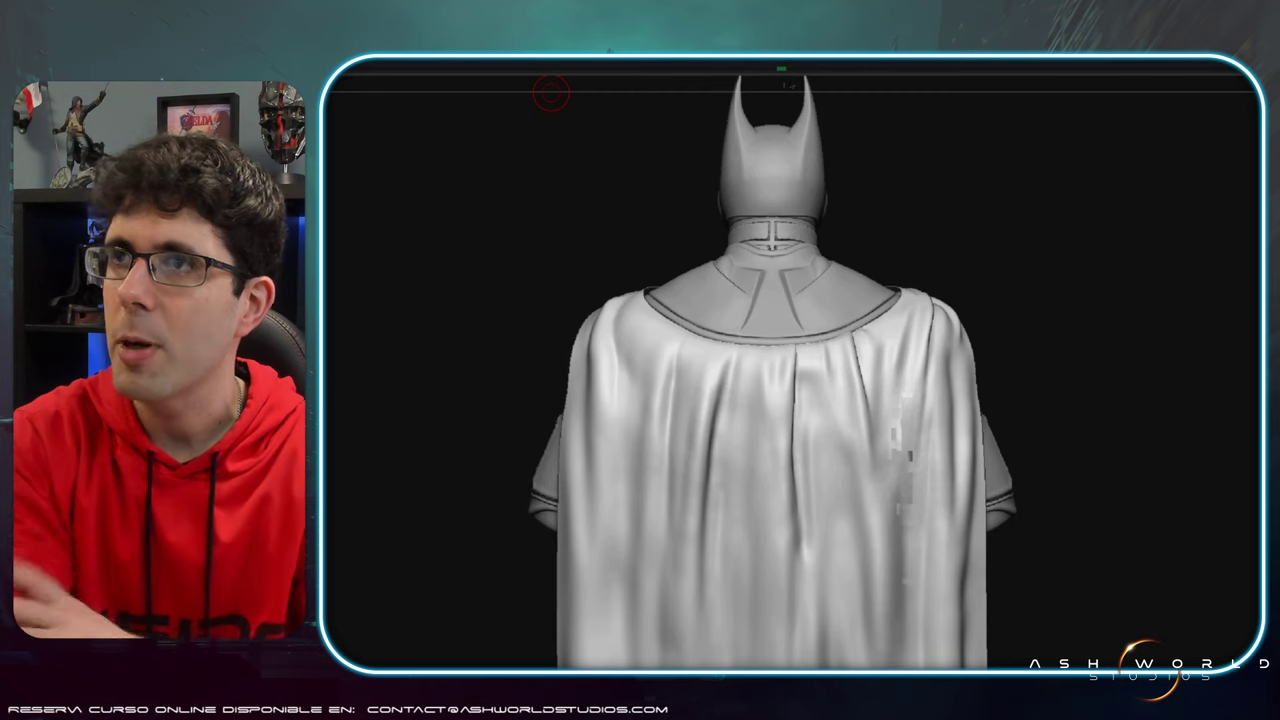
{"action": "left_click_drag", "start_coordinate": [788, 86], "coordinate": [836, 85]}
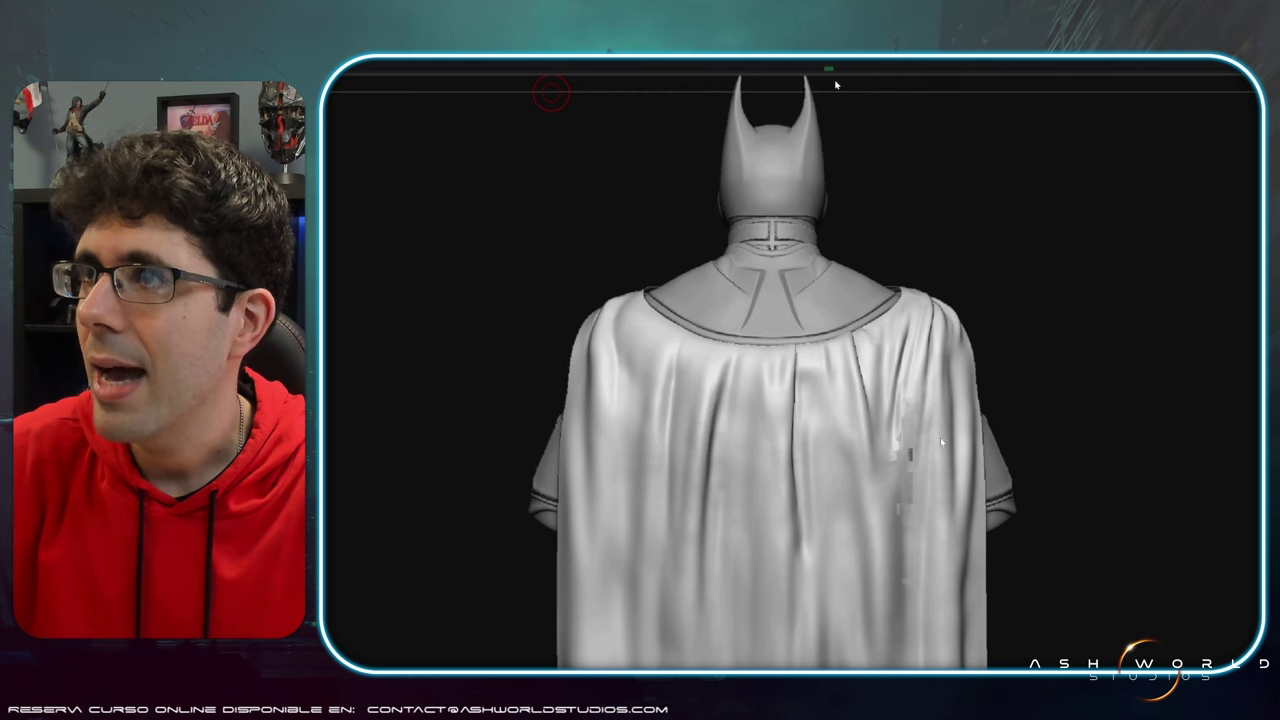
{"action": "left_click_drag", "start_coordinate": [842, 85], "coordinate": [873, 85]}
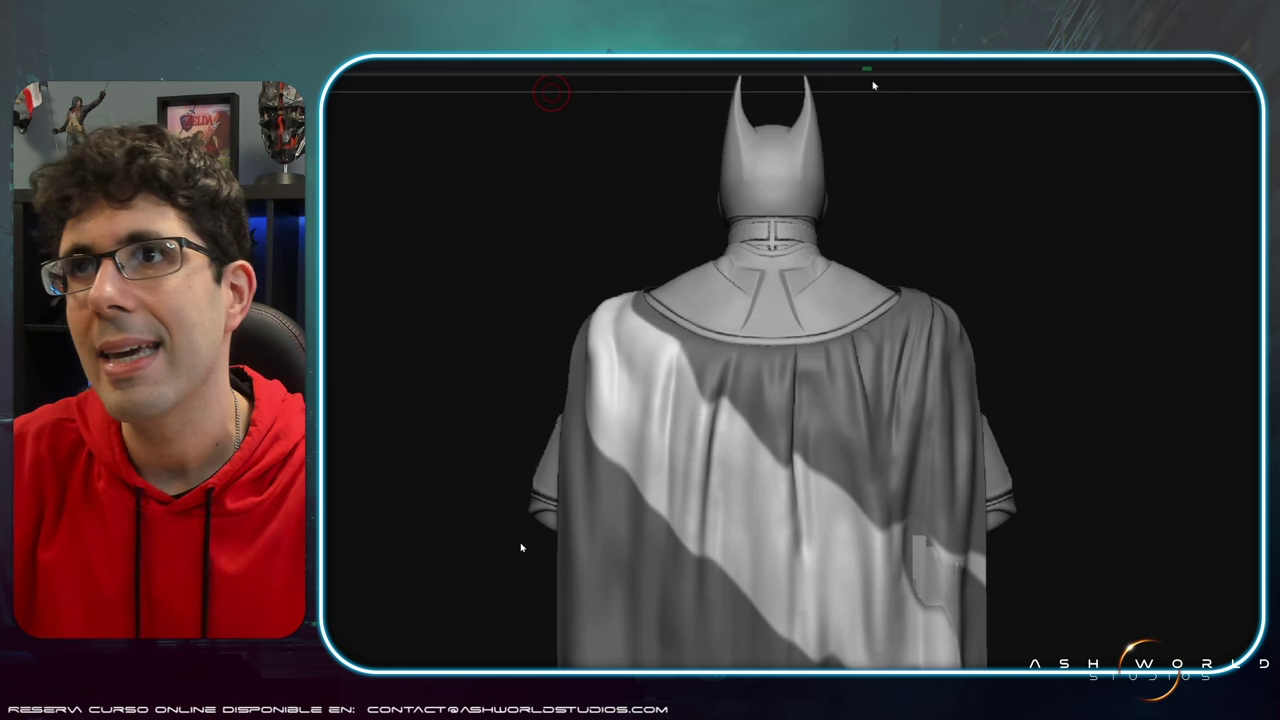
Scrub the light further right, sweeping a bright stripe across until the cape's folds are evenly lit.
{"action": "left_click_drag", "start_coordinate": [873, 85], "coordinate": [988, 84]}
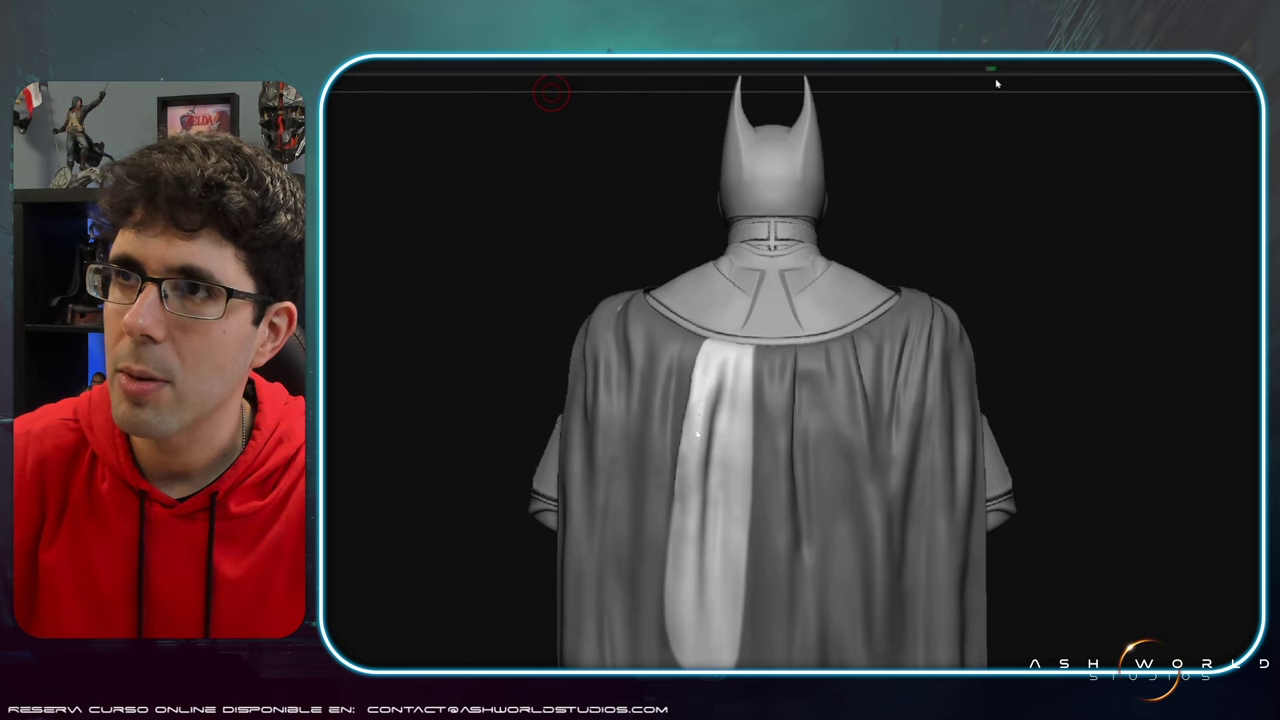
{"action": "left_click_drag", "start_coordinate": [1000, 71], "coordinate": [1171, 65]}
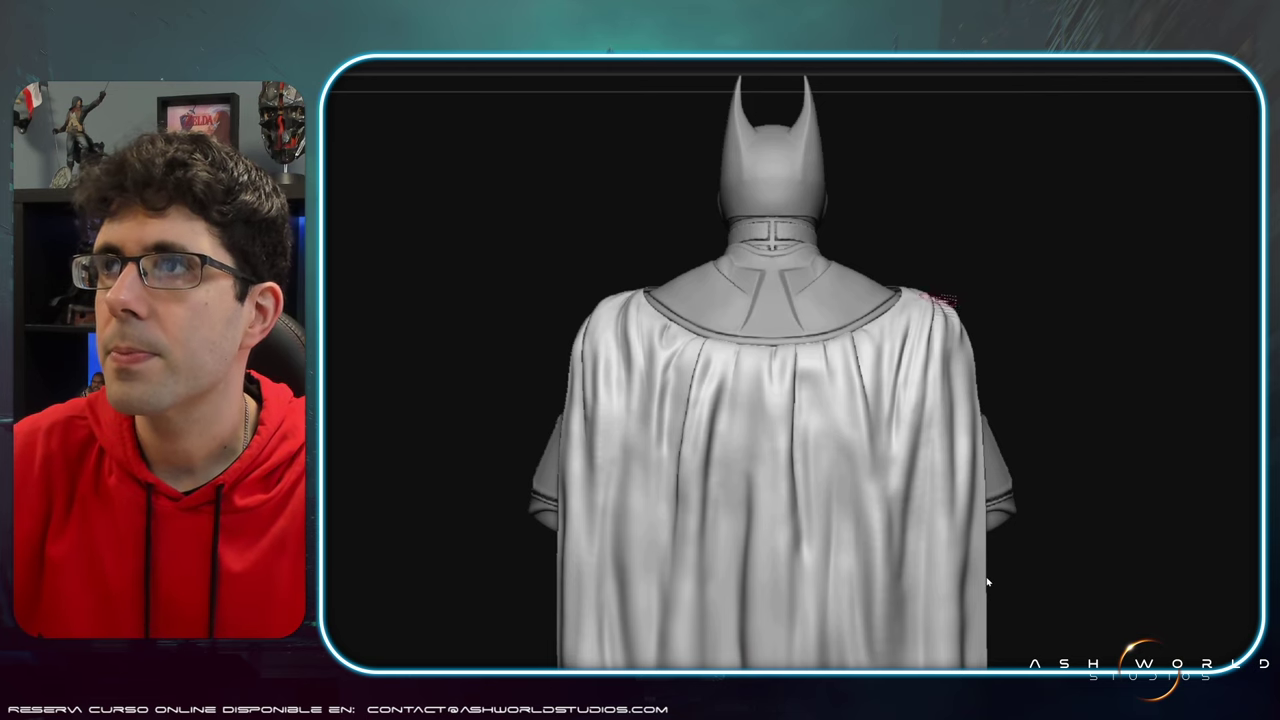
{"action": "left_click_drag", "start_coordinate": [987, 582], "coordinate": [995, 318]}
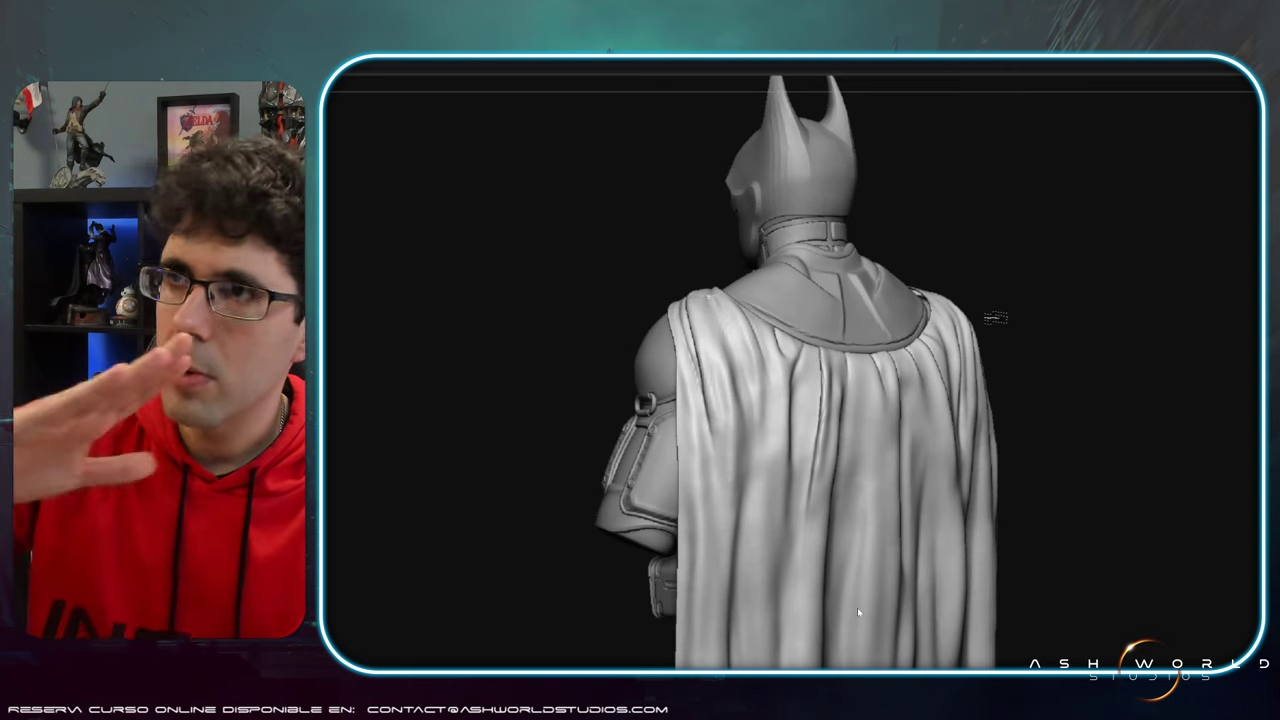
{"action": "left_click_drag", "start_coordinate": [995, 318], "coordinate": [850, 318]}
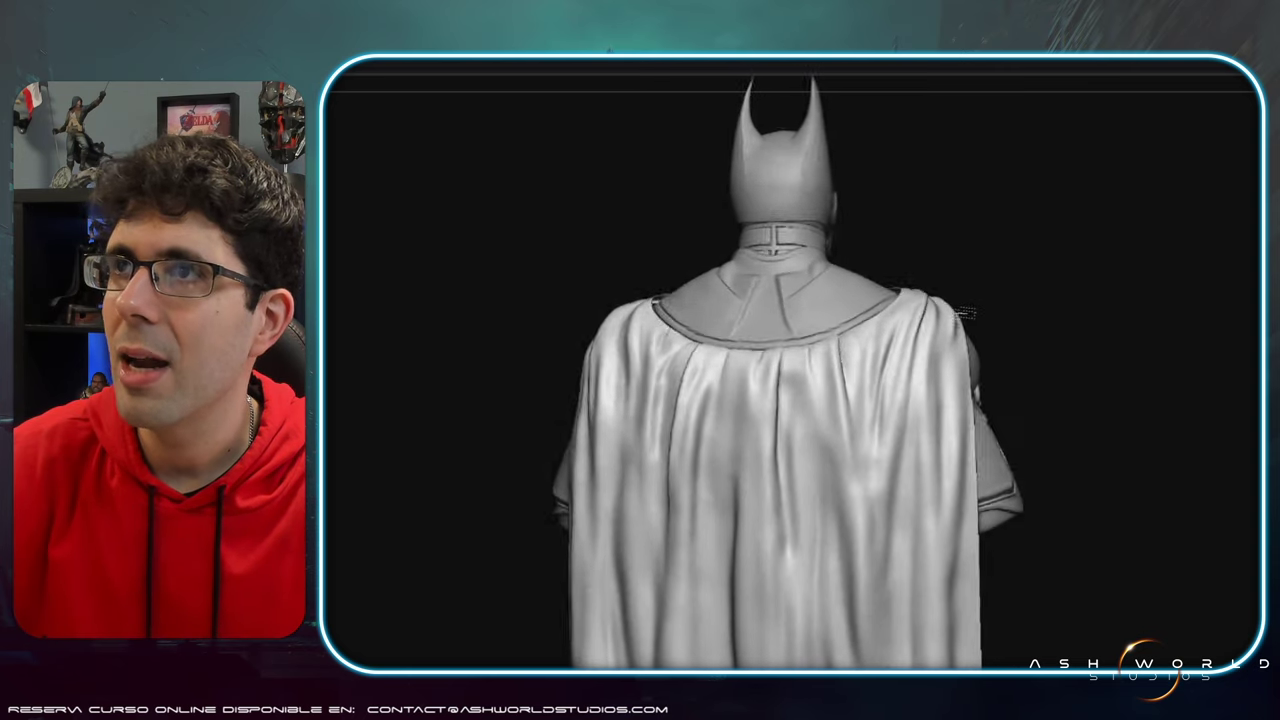
{"action": "mouse_move", "coordinate": [929, 312]}
{"action": "left_mouse_down"}
{"action": "mouse_move", "coordinate": [920, 330]}
{"action": "mouse_move", "coordinate": [957, 337]}
{"action": "mouse_move", "coordinate": [899, 314]}
{"action": "left_mouse_up"}
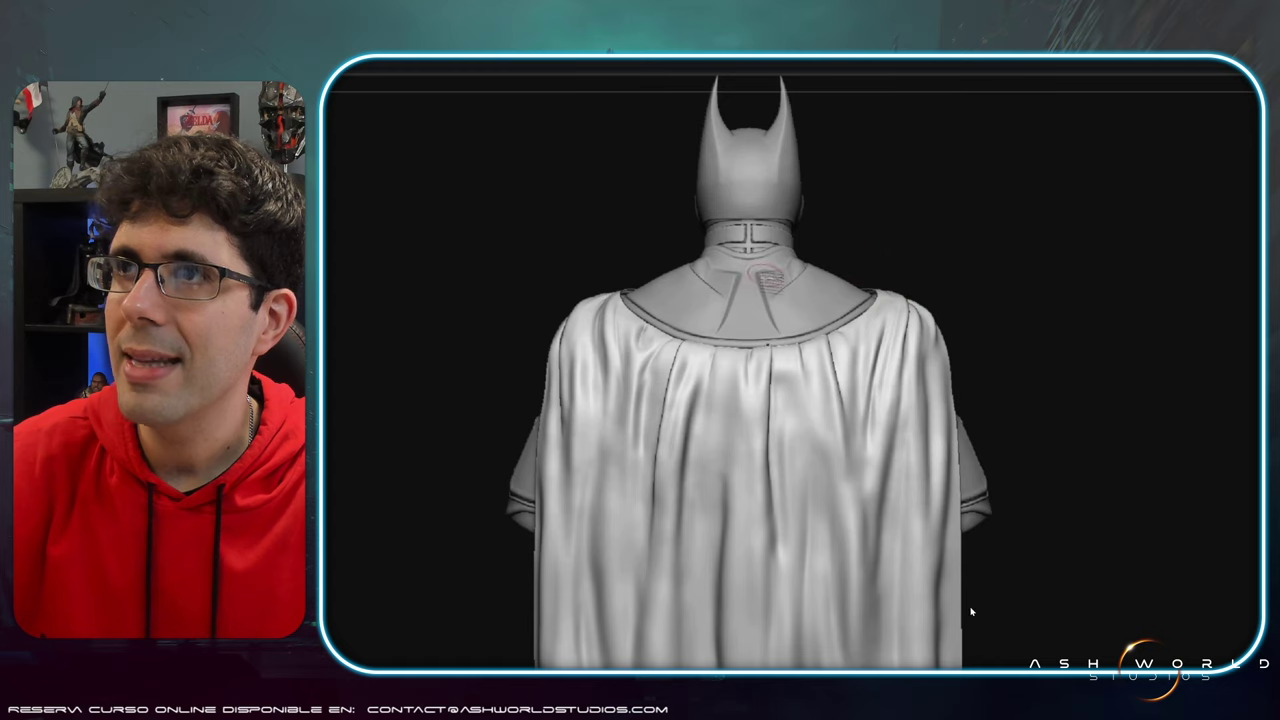
{"action": "left_click_drag", "start_coordinate": [970, 612], "coordinate": [945, 612]}
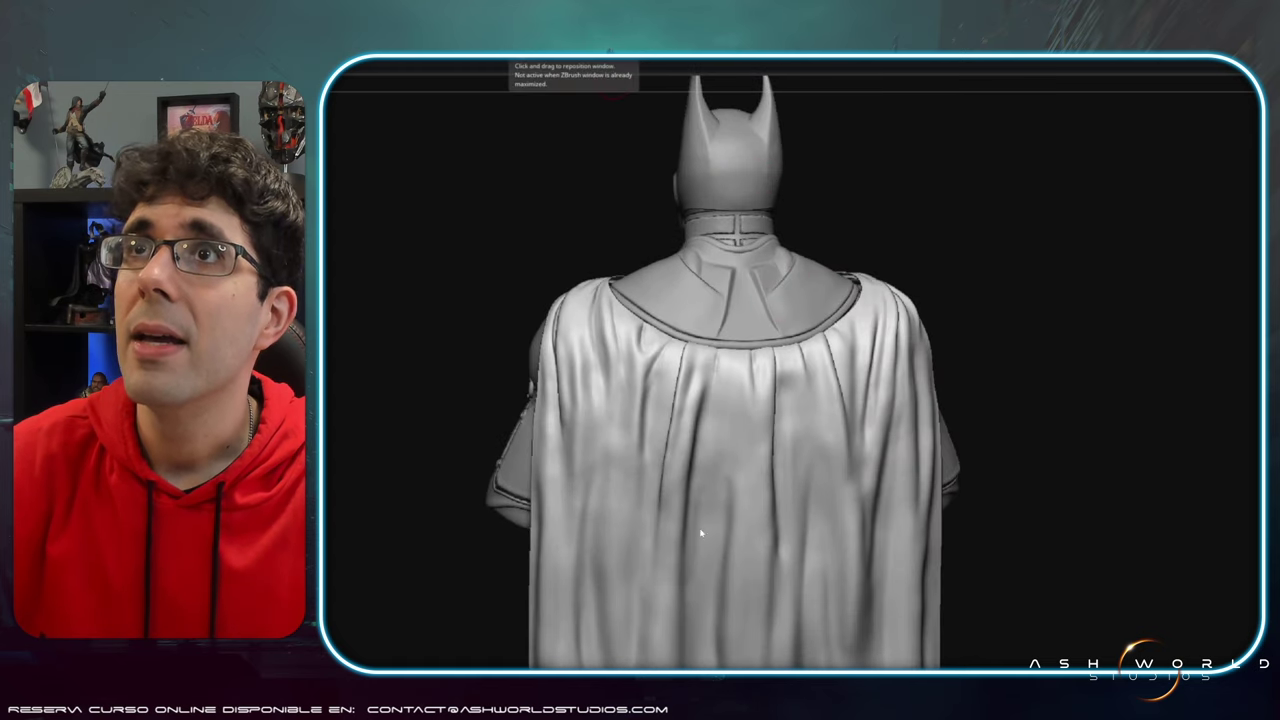
{"action": "left_click_drag", "start_coordinate": [837, 443], "coordinate": [859, 513]}
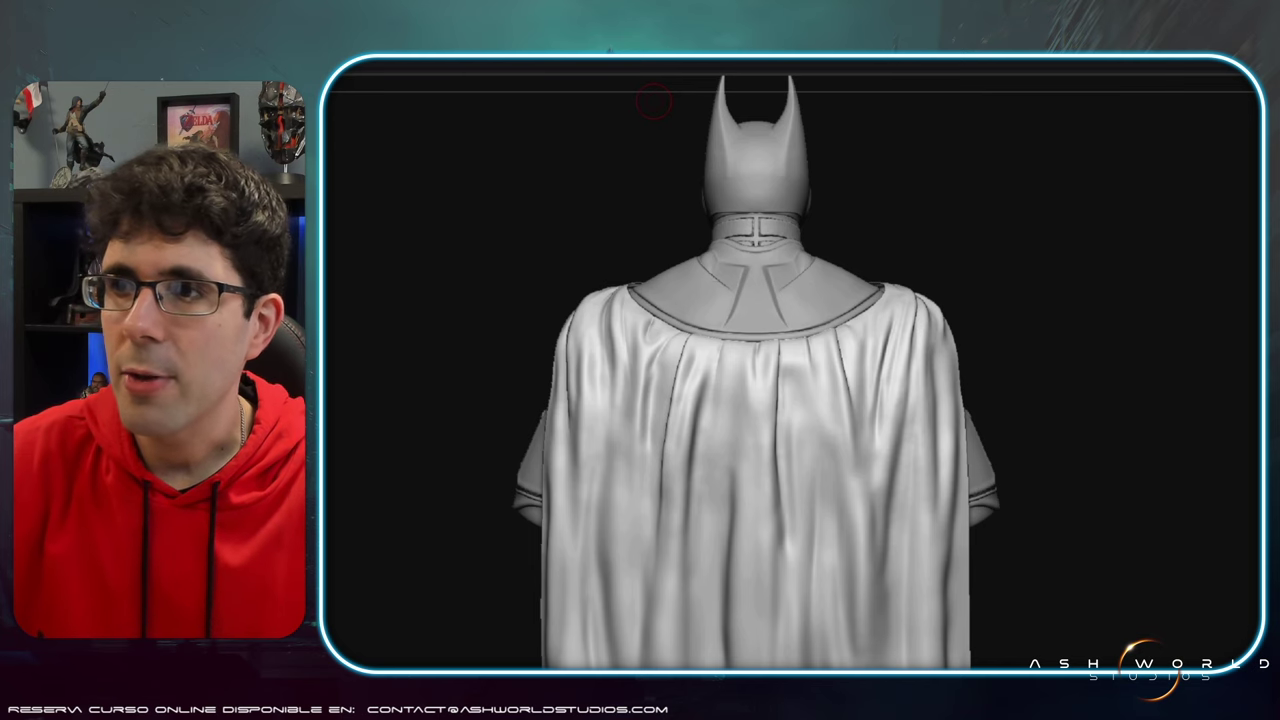
{"action": "key", "text": "shift+d"}
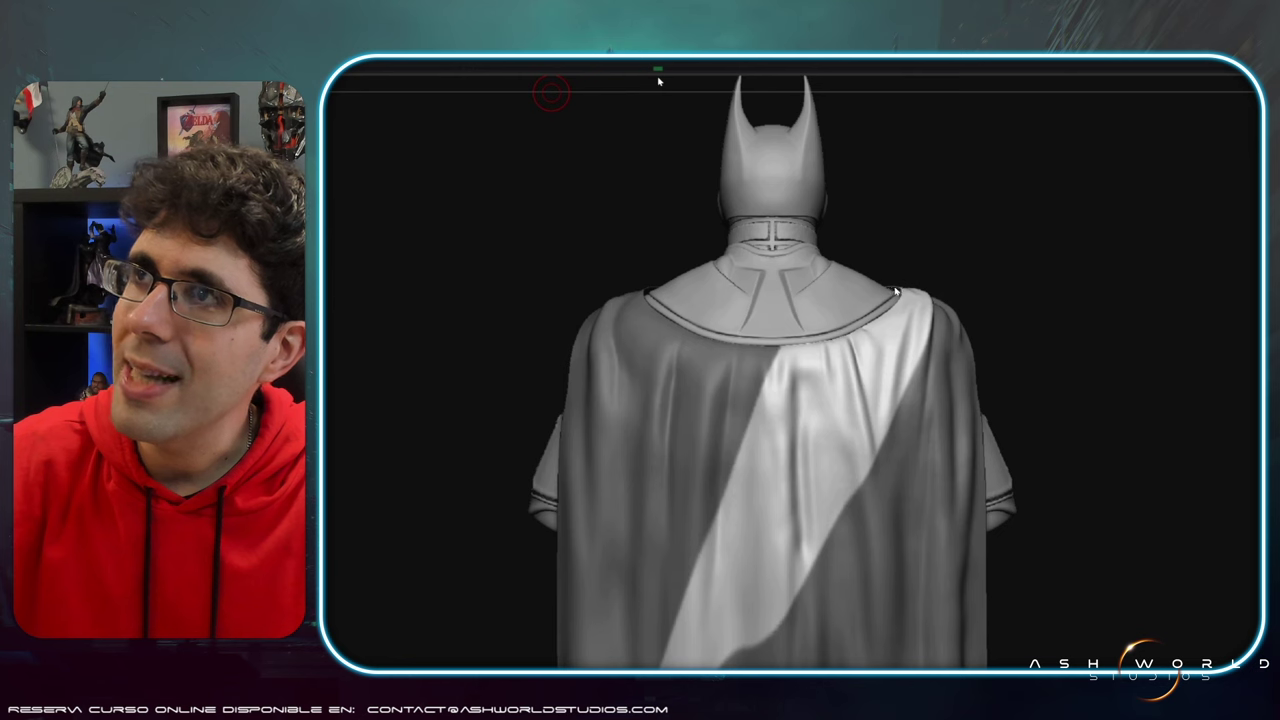
Scrub the light animation to cast a narrow band of light down the cape.
{"action": "left_click_drag", "start_coordinate": [659, 80], "coordinate": [991, 84]}
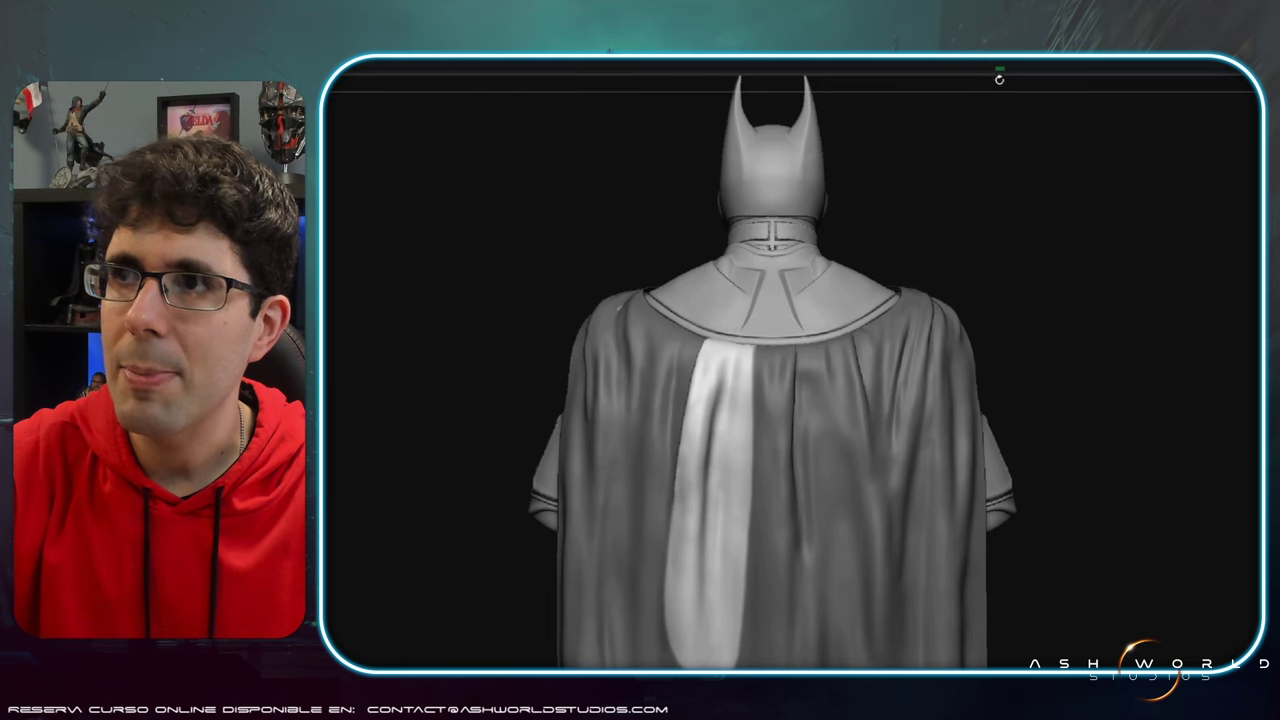
Advance the light animation until the light band disappears and all cape folds are evenly lit.
{"action": "left_click_drag", "start_coordinate": [1001, 70], "coordinate": [1069, 68]}
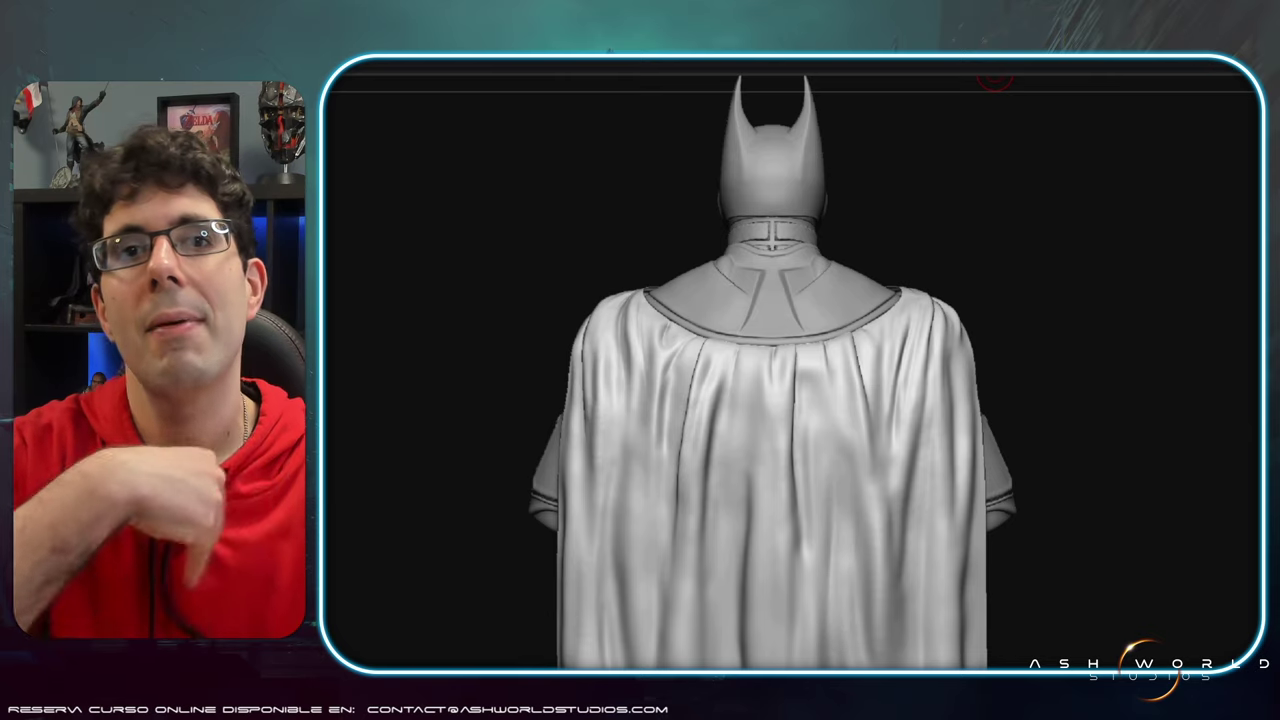
{"action": "left_click_drag", "start_coordinate": [1060, 320], "coordinate": [965, 313]}
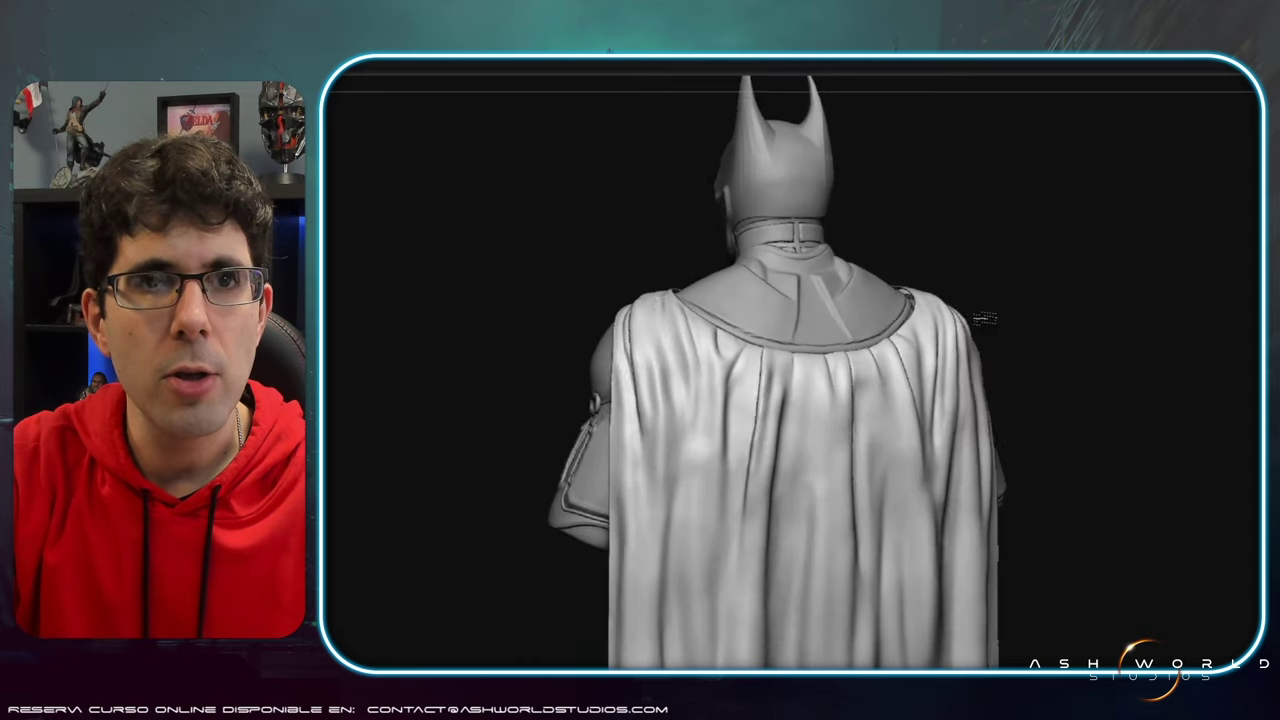